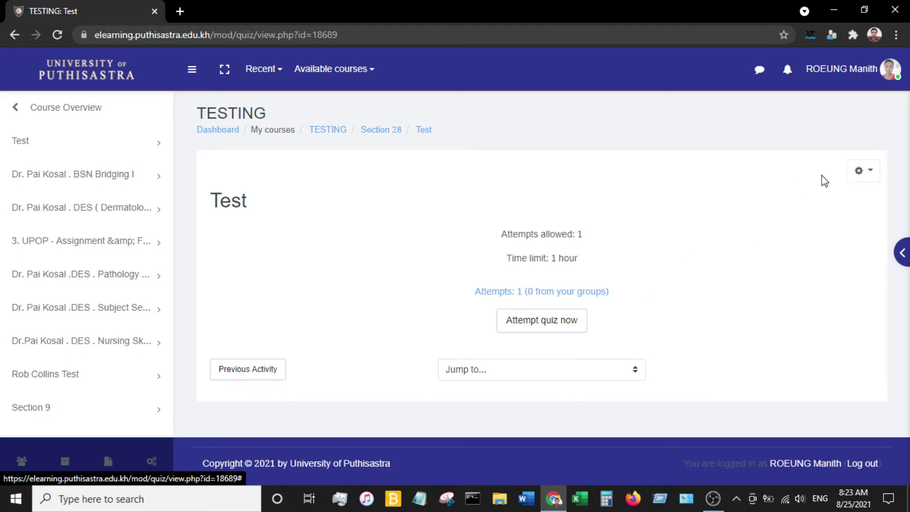
# Open the Test quiz's manual grading results and start grading the ungraded attempt for question QM1.
pyautogui.click(859, 178)
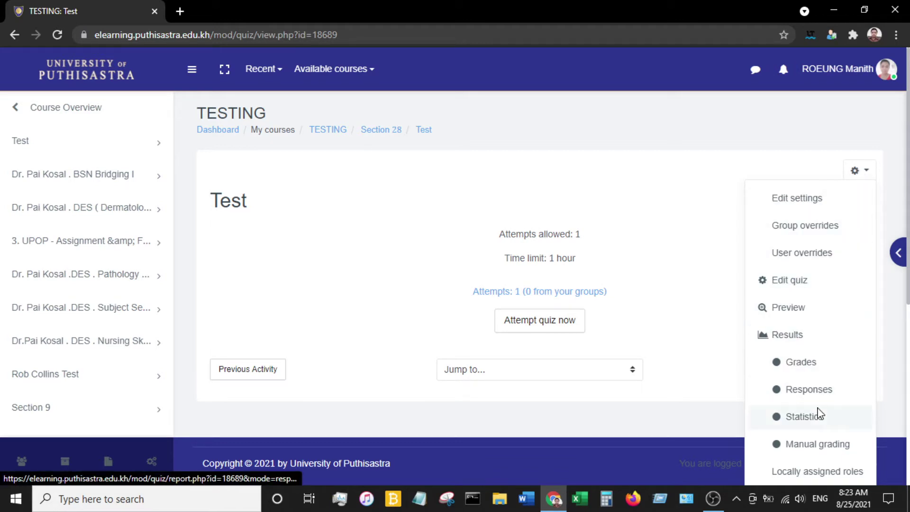
pyautogui.click(798, 447)
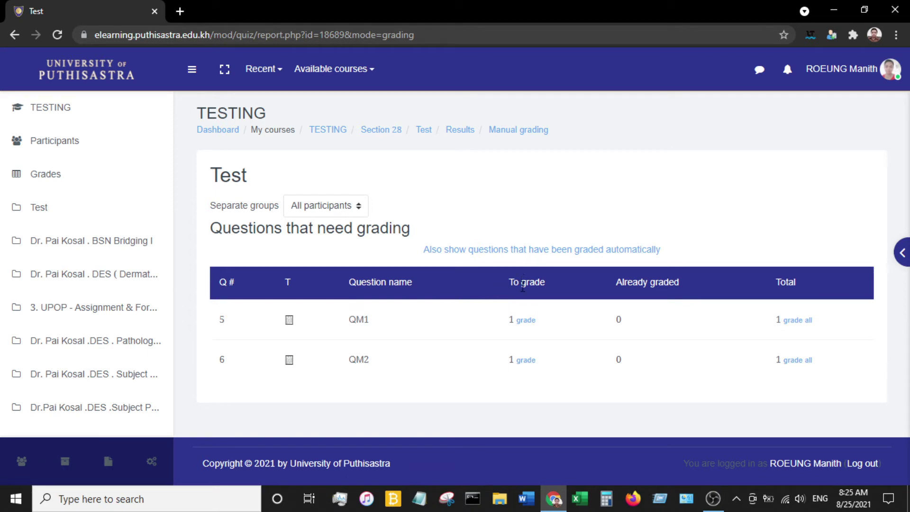
pyautogui.click(525, 320)
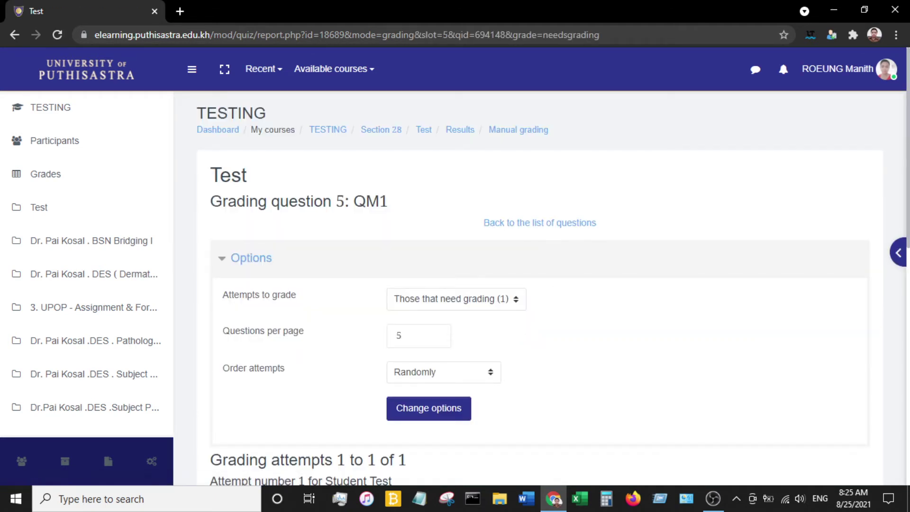
# Examine the student's attempt at question 5, including the question, the submitted answer and the comment and mark fields.
pyautogui.scroll(-2, 540, 291)
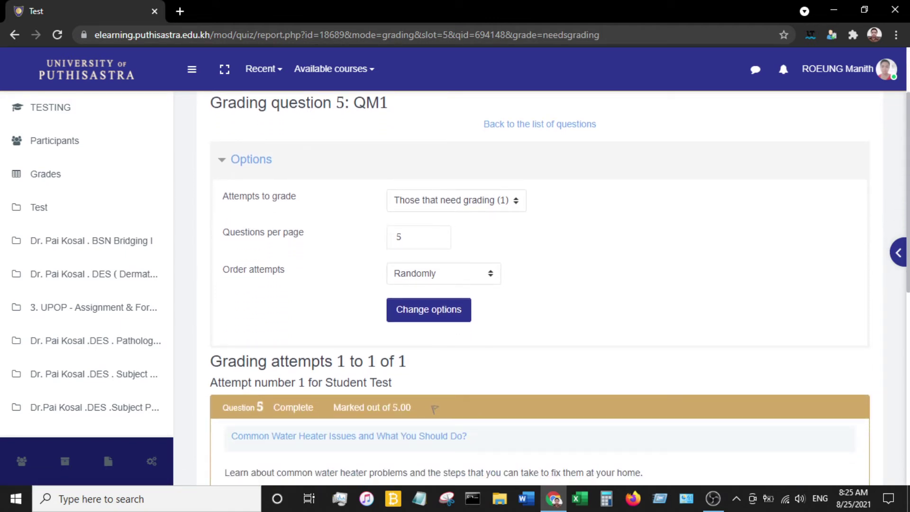
pyautogui.scroll(-2, 908, 227)
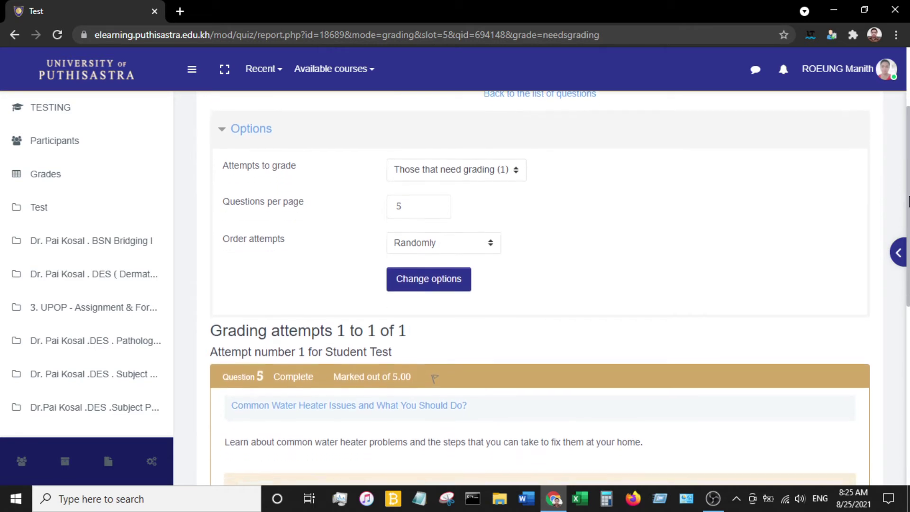
pyautogui.moveTo(908, 227); pyautogui.dragTo(908, 264)
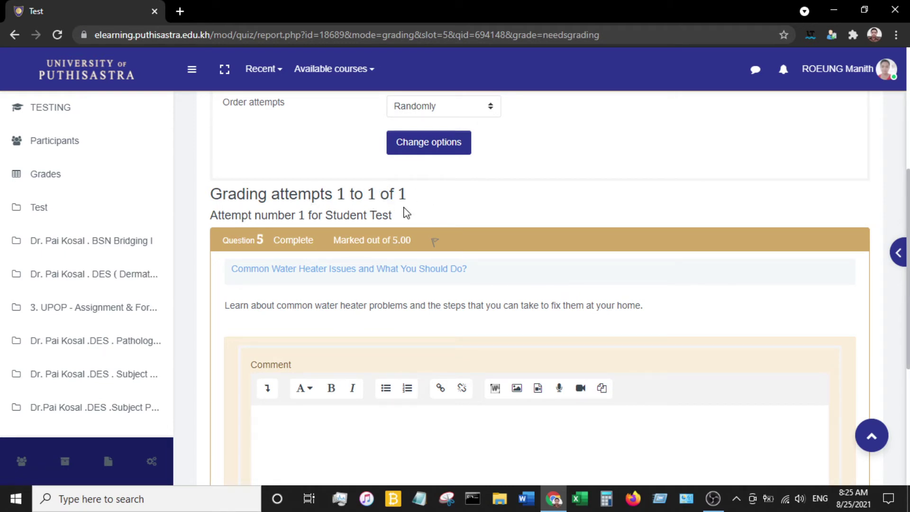
pyautogui.scroll(-2, 908, 245)
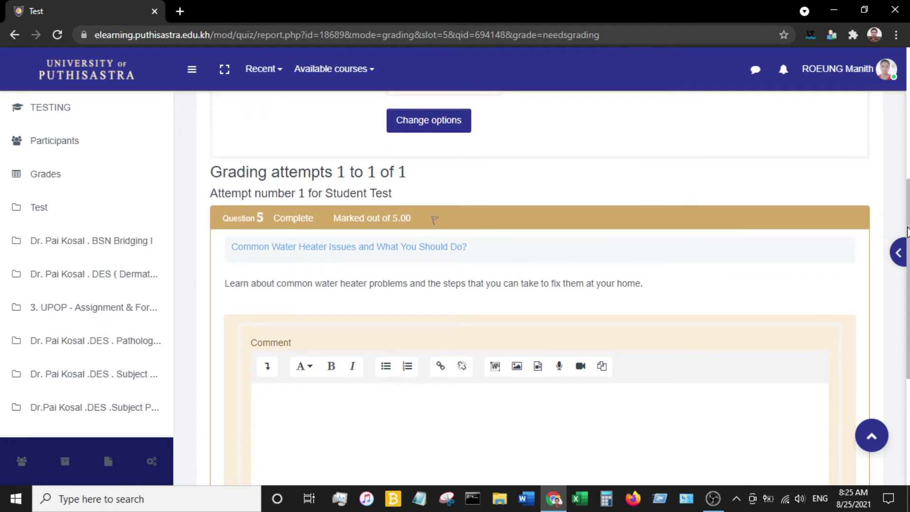
pyautogui.scroll(-1, 908, 246)
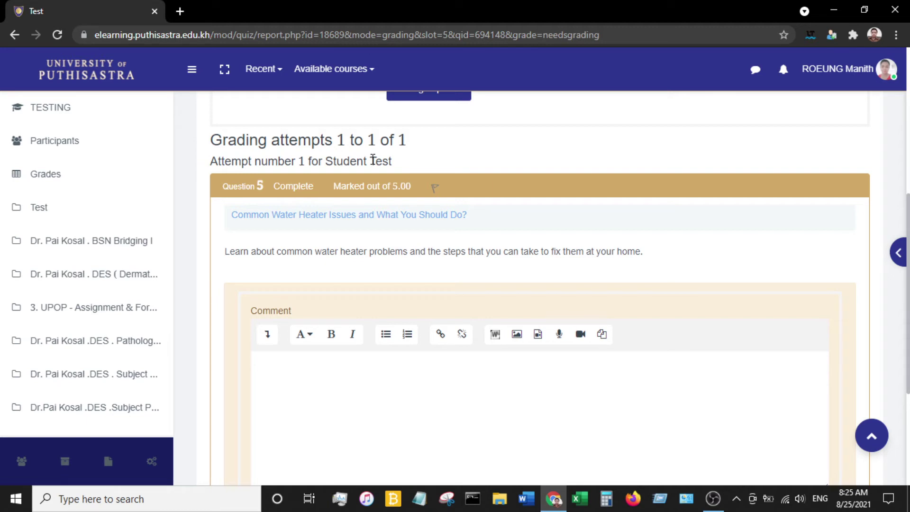
pyautogui.scroll(-1, 335, 193)
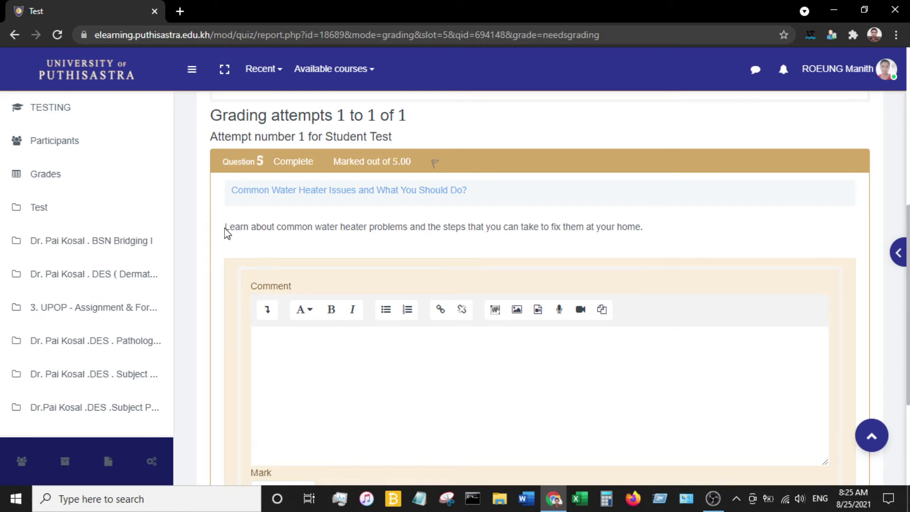
pyautogui.moveTo(225, 227); pyautogui.dragTo(643, 230)
pyautogui.click(235, 210)
pyautogui.scroll(-2, 539, 284)
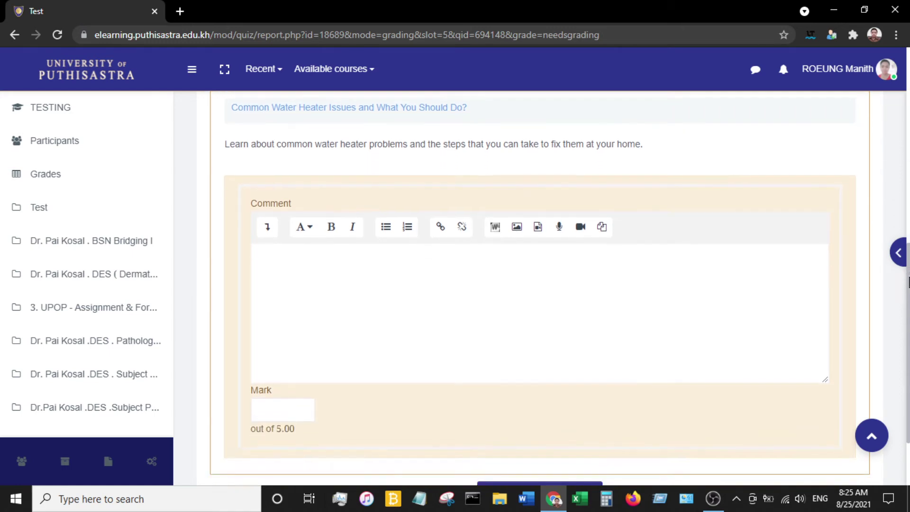
pyautogui.scroll(-1, 539, 288)
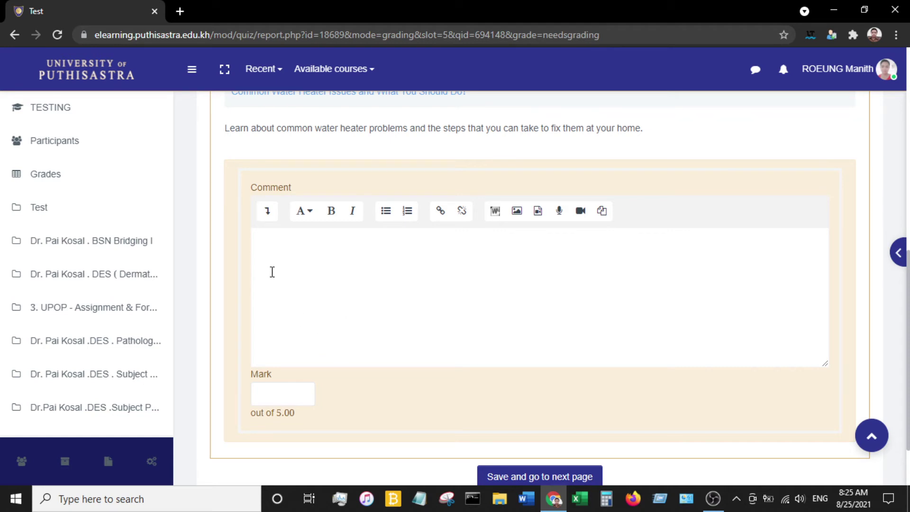
# Give the QM1 answer a mark of 5 with the comment left empty, and save the grade.
pyautogui.click(265, 250)
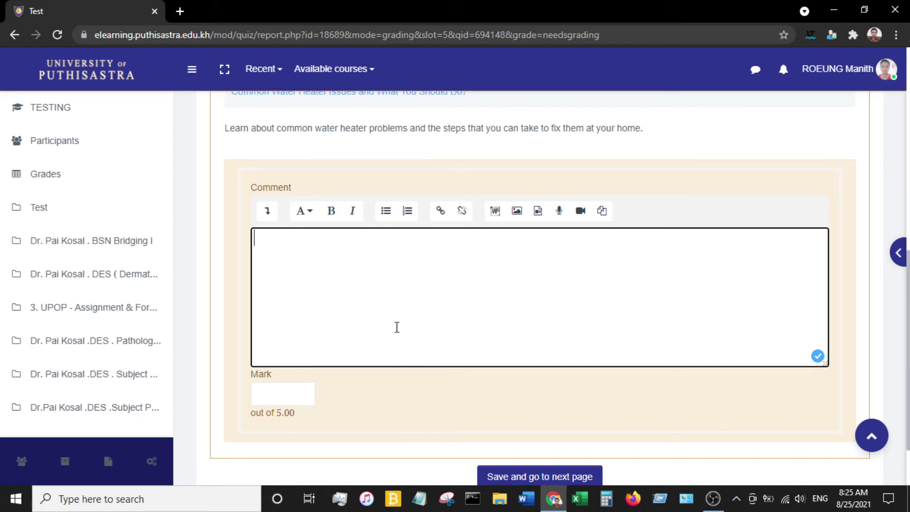
pyautogui.click(401, 397)
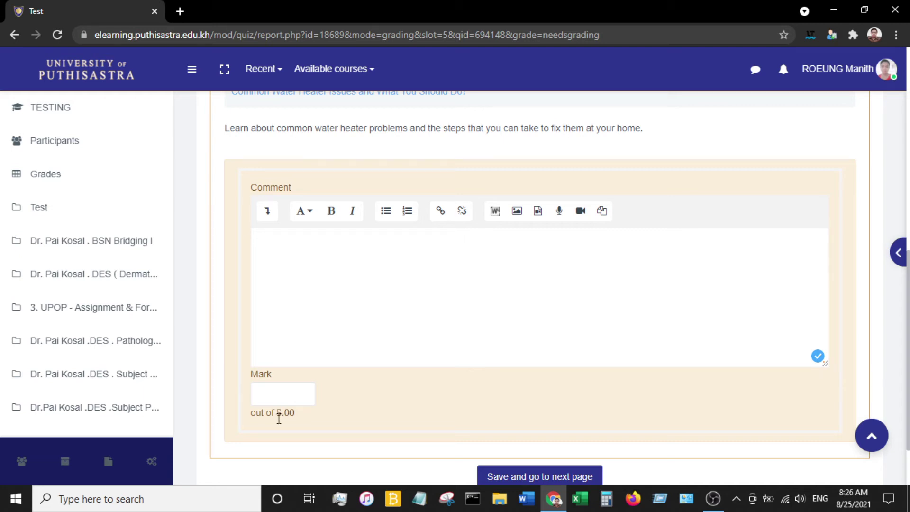
pyautogui.click(279, 393)
pyautogui.click(405, 407)
pyautogui.click(383, 275)
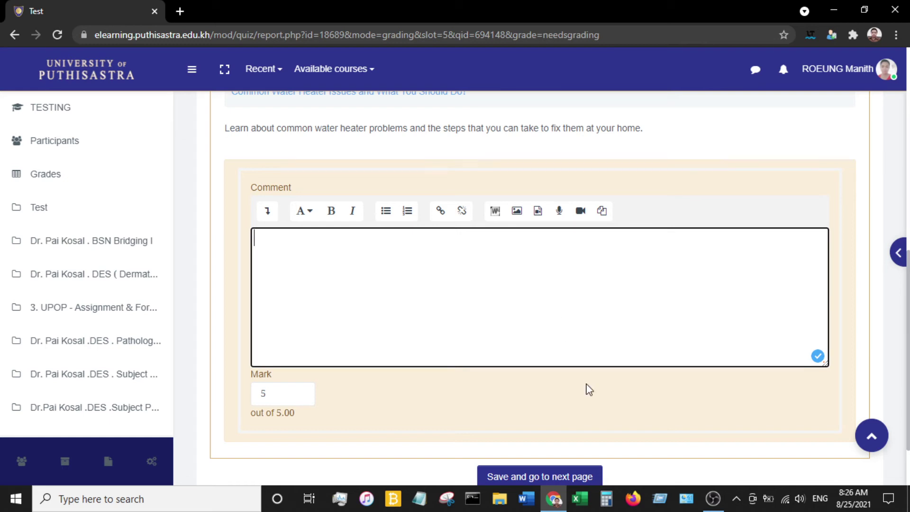
pyautogui.click(573, 402)
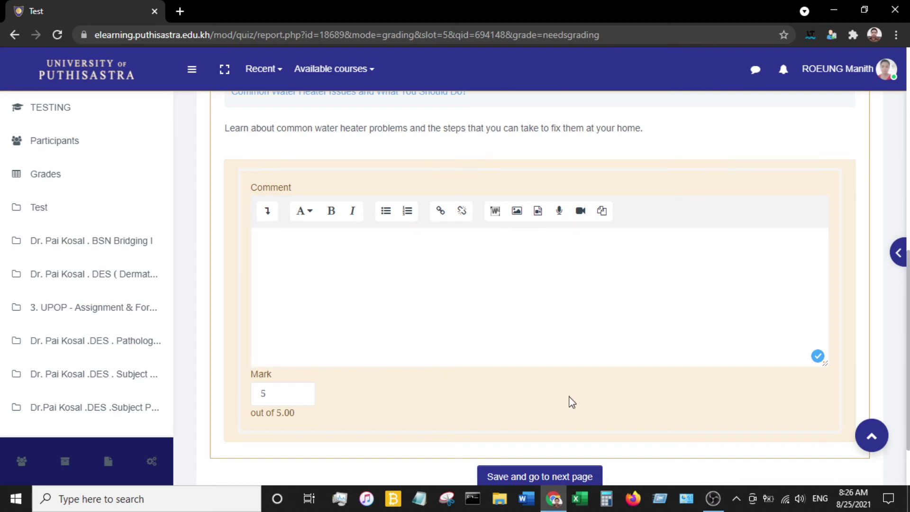
pyautogui.click(541, 479)
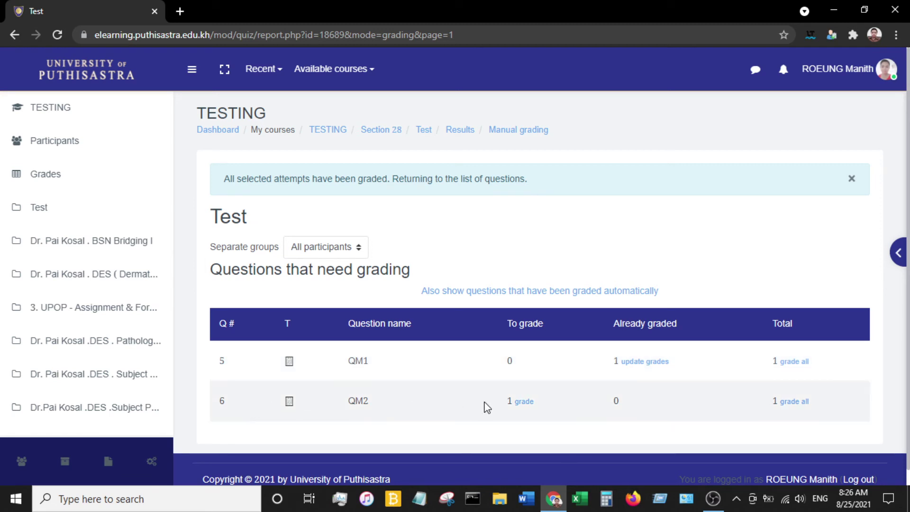
# Open the ungraded attempt for question QM2 and highlight the student's submitted answer.
pyautogui.click(525, 403)
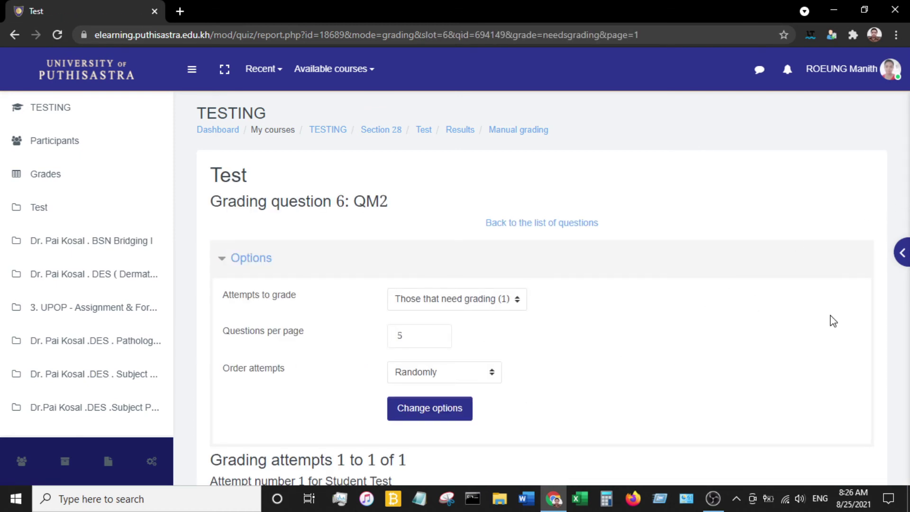
pyautogui.scroll(-3, 832, 321)
pyautogui.scroll(-5, 832, 321)
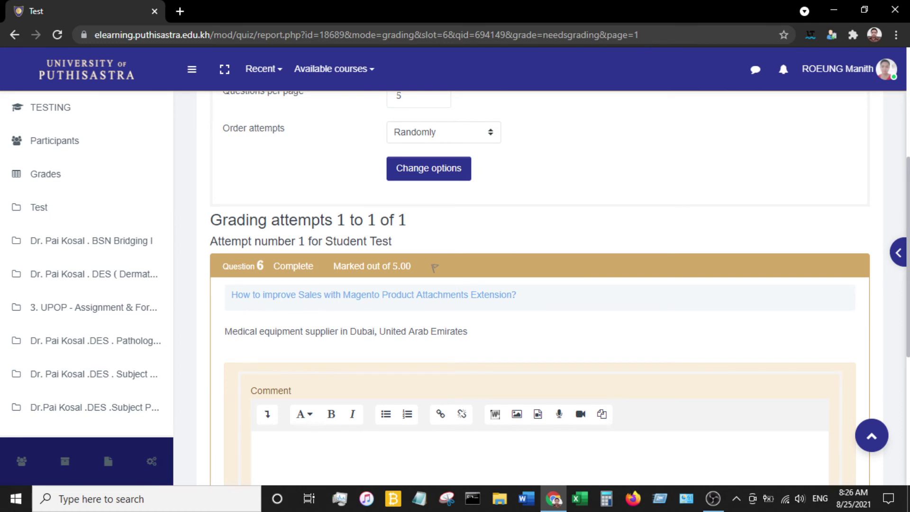
pyautogui.scroll(-5, 539, 284)
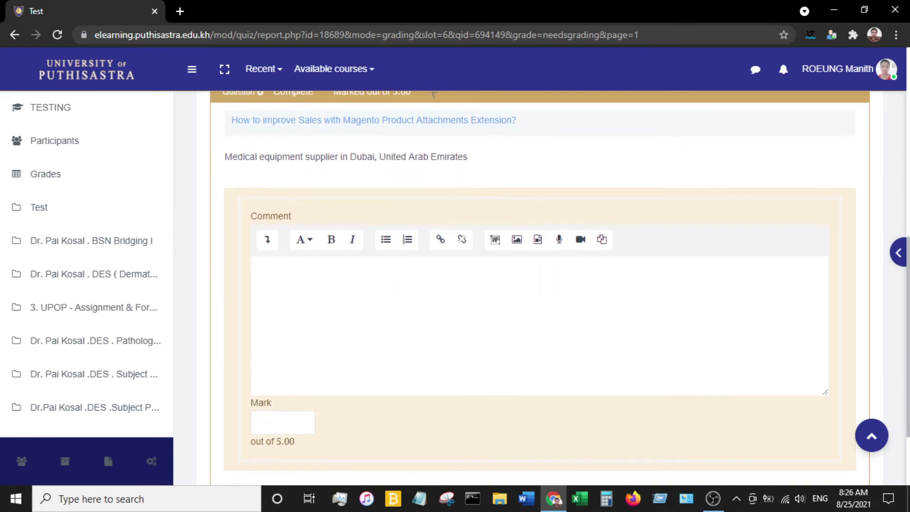
pyautogui.moveTo(225, 161); pyautogui.dragTo(523, 167)
pyautogui.scroll(-1, 325, 377)
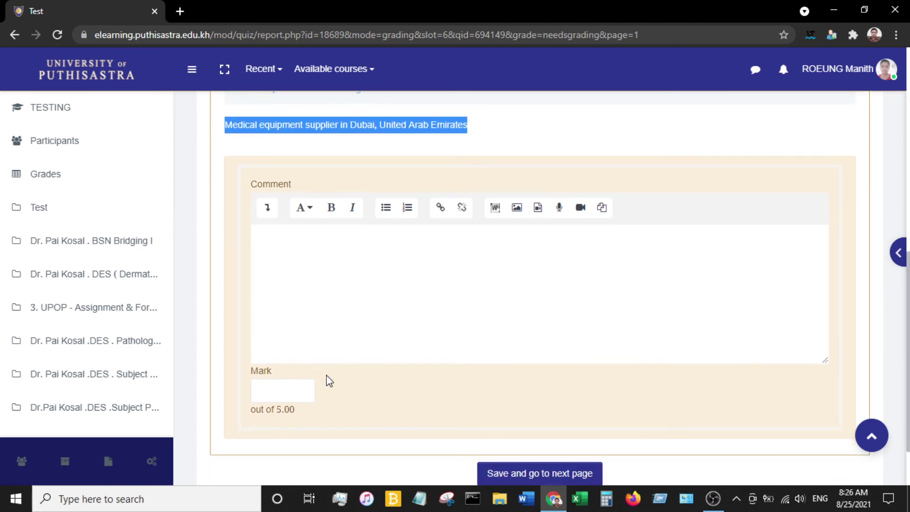
# Give the QM2 answer a mark of 5 with the comment "gggggggggggggg", and save the grade.
pyautogui.click(283, 388)
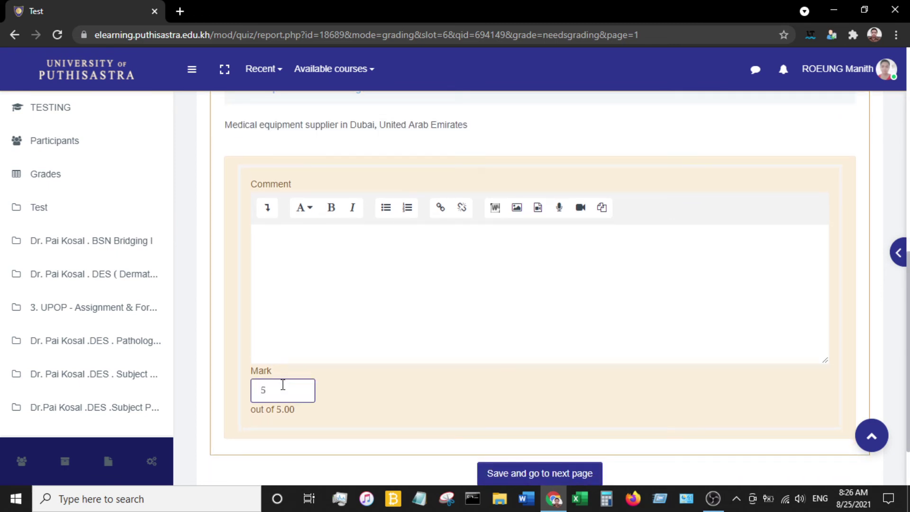
pyautogui.click(381, 277)
pyautogui.write('gggggggggggggg')
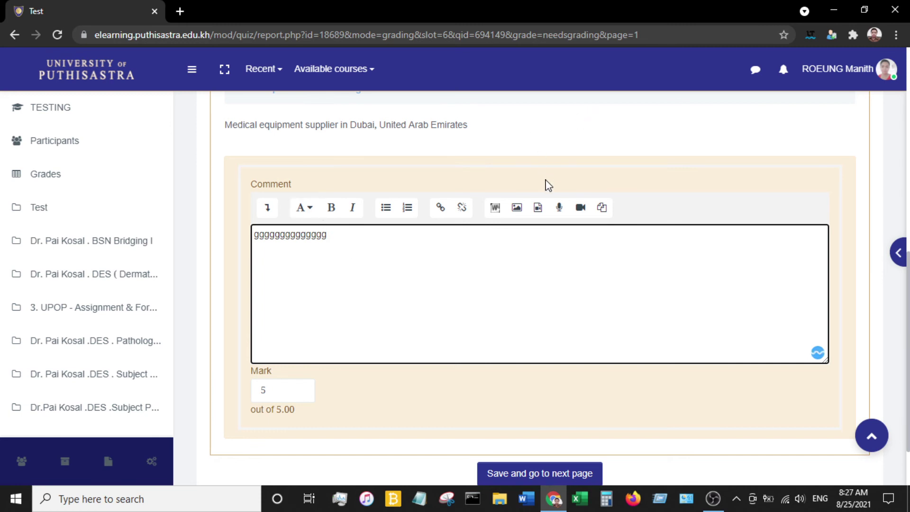
pyautogui.click(532, 475)
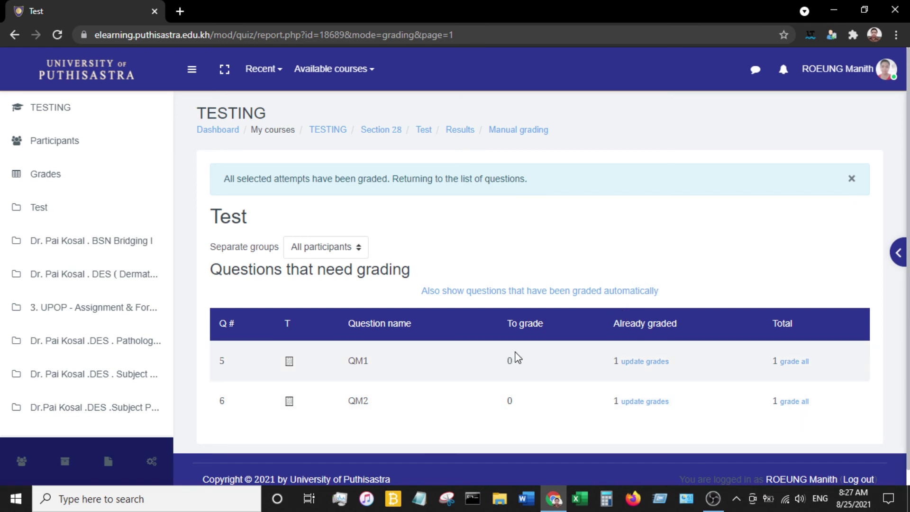
# Open the Test quiz's attempts report and download its table data as comma separated values (.csv).
pyautogui.click(424, 134)
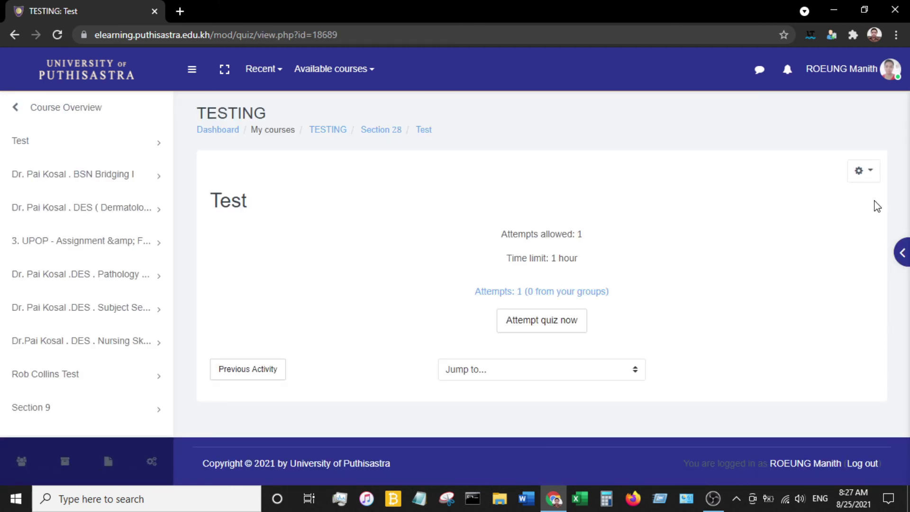
pyautogui.click(524, 291)
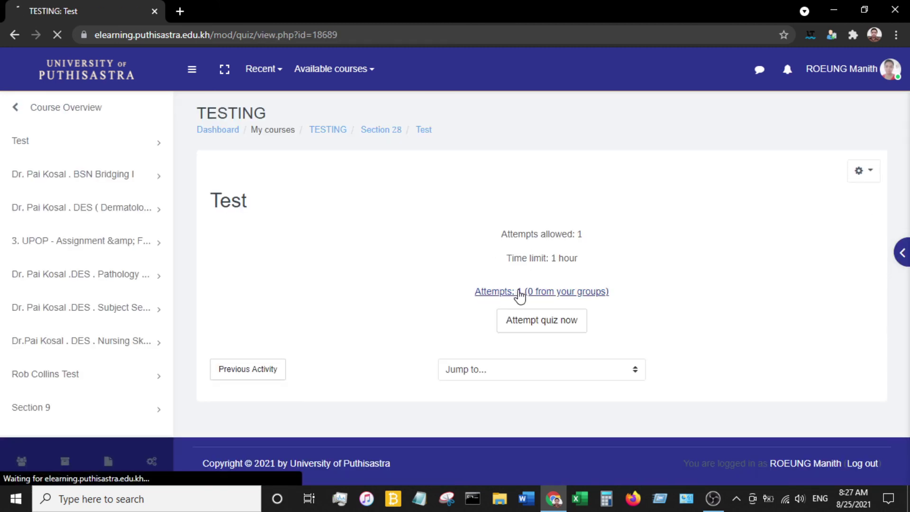
pyautogui.scroll(-5, 654, 183)
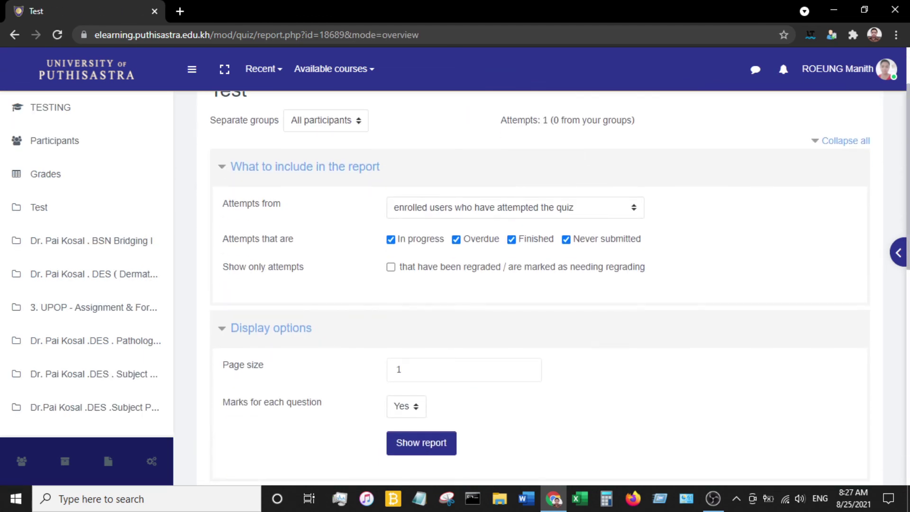
pyautogui.scroll(-4, 540, 284)
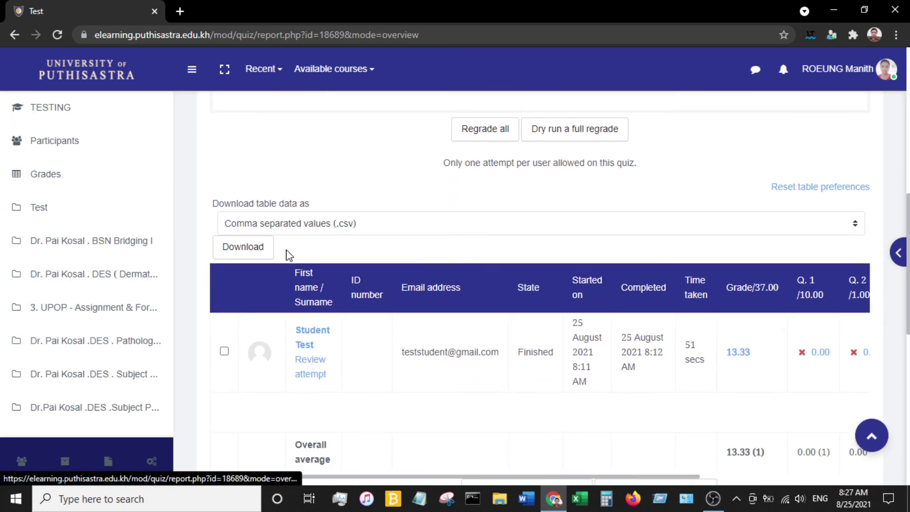
pyautogui.click(262, 250)
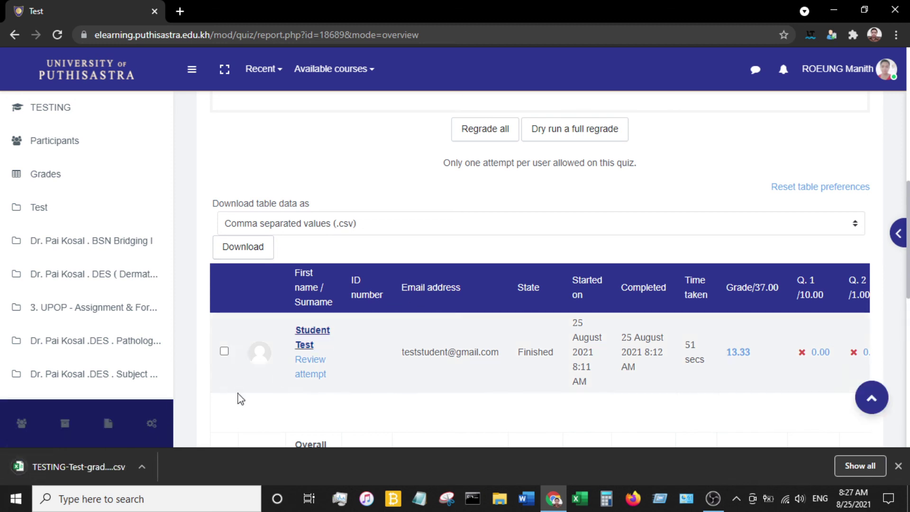